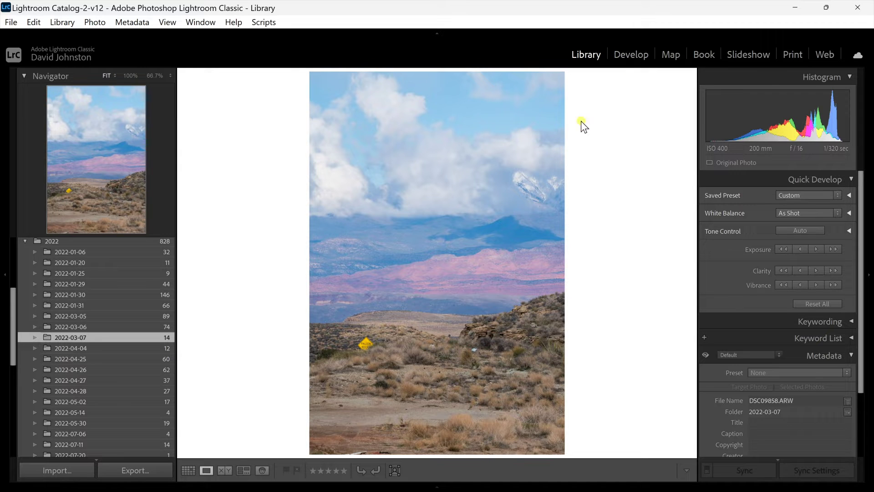
Switch the desert road-sign photo into the Develop module for editing
{"action": "left_click", "coordinate": [632, 59]}
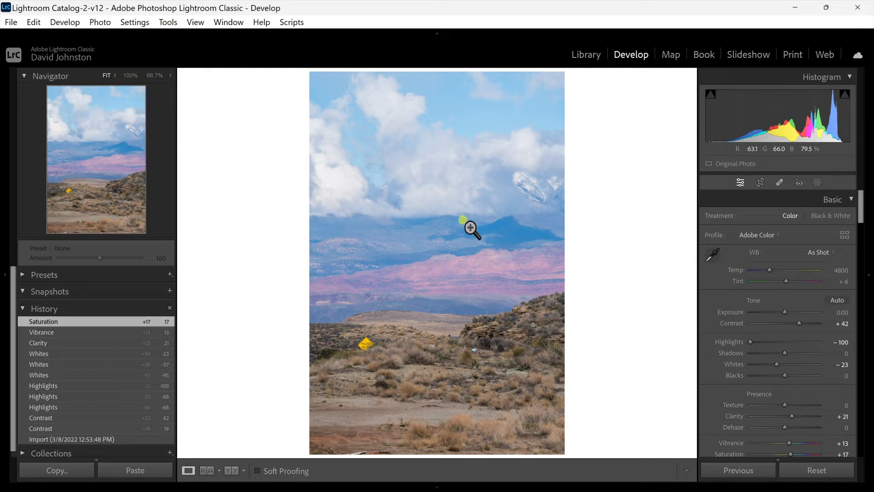
Inspect the FALLEN ROCK sign and nearby hillside scrub at 100% zoom
{"action": "left_click", "coordinate": [367, 355]}
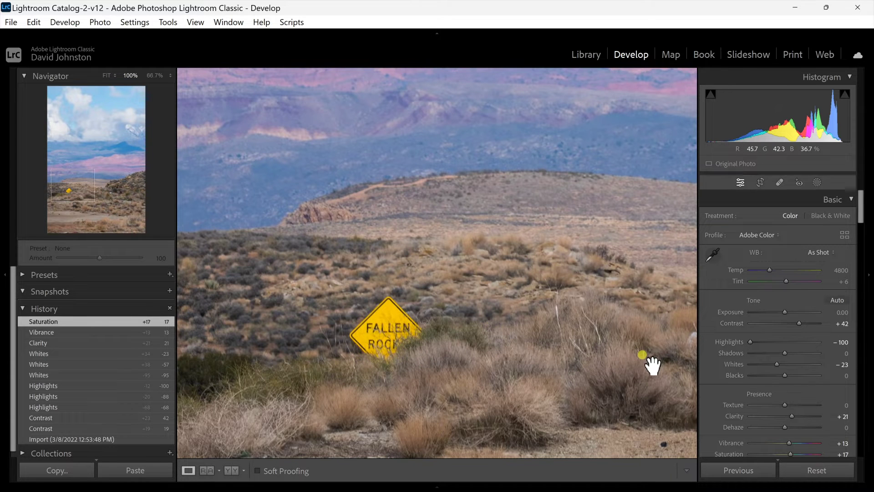
{"action": "left_click_drag", "start_coordinate": [575, 363], "coordinate": [262, 317]}
{"action": "left_click_drag", "start_coordinate": [562, 319], "coordinate": [529, 314]}
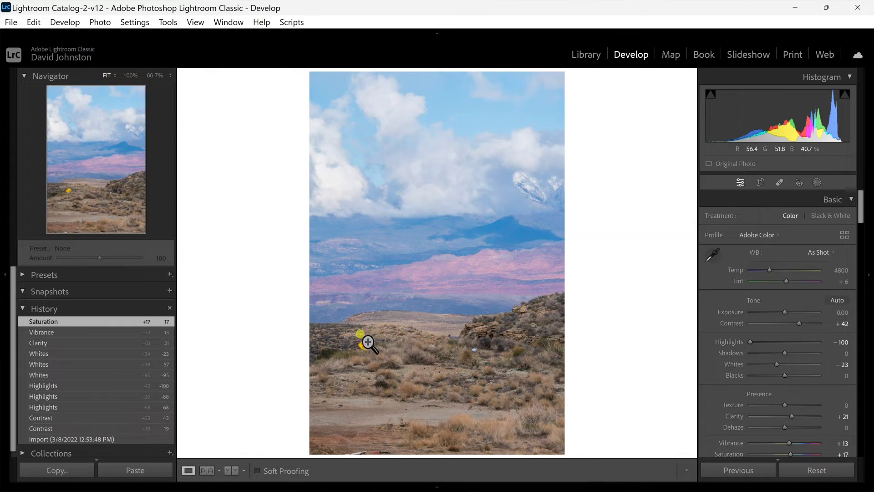
{"action": "left_click", "coordinate": [366, 347]}
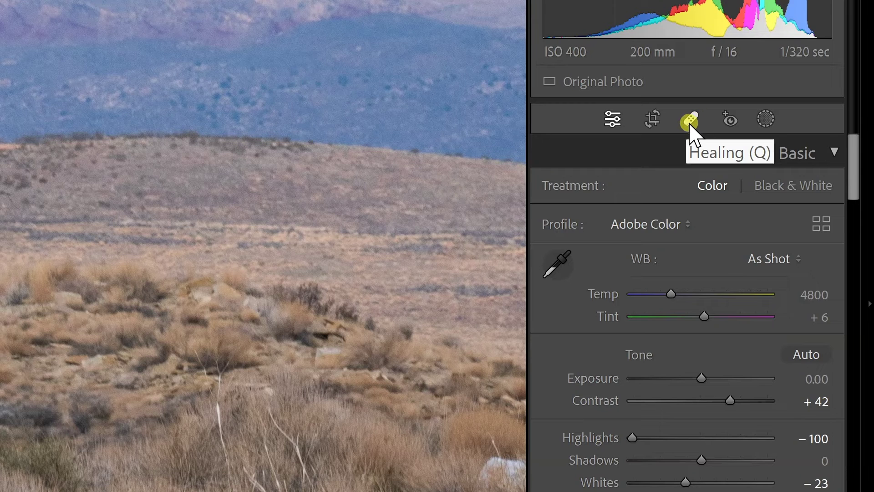
Turn on the Healing tool in Content-Aware Remove mode with brush size about 79
{"action": "left_click", "coordinate": [689, 122]}
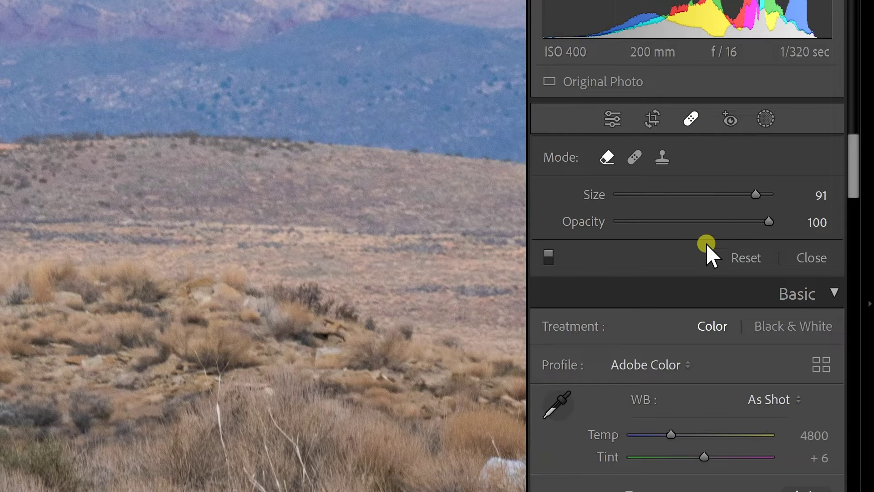
{"action": "left_click", "coordinate": [607, 159]}
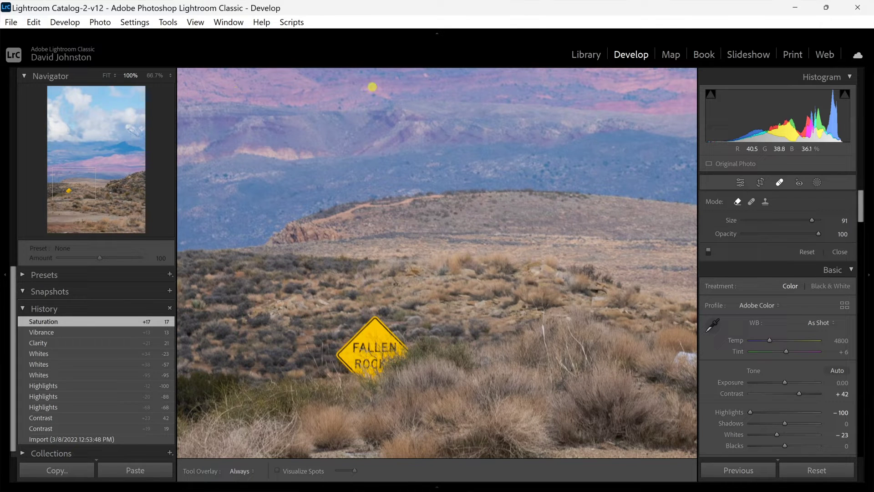
{"action": "left_click_drag", "start_coordinate": [812, 219], "coordinate": [802, 224]}
Paint out the FALLEN ROCK sign, then undo the unwanted heal update
{"action": "left_click", "coordinate": [391, 390]}
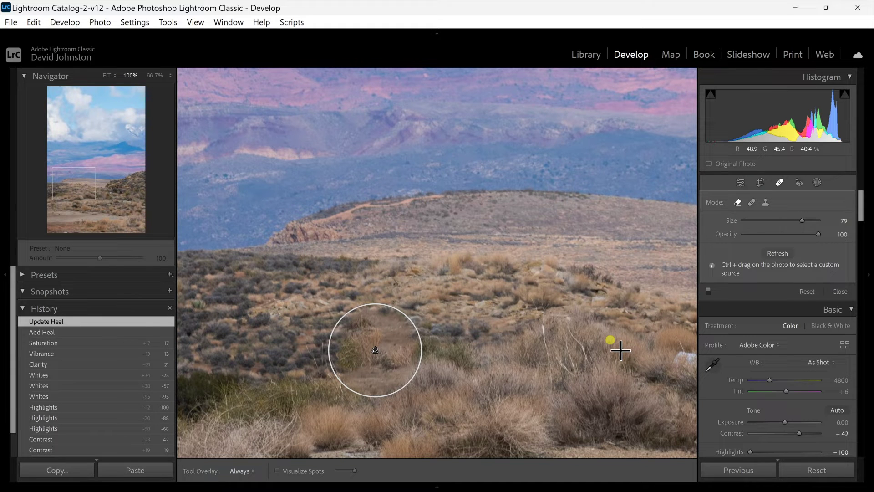
{"action": "key", "text": "ctrl+z"}
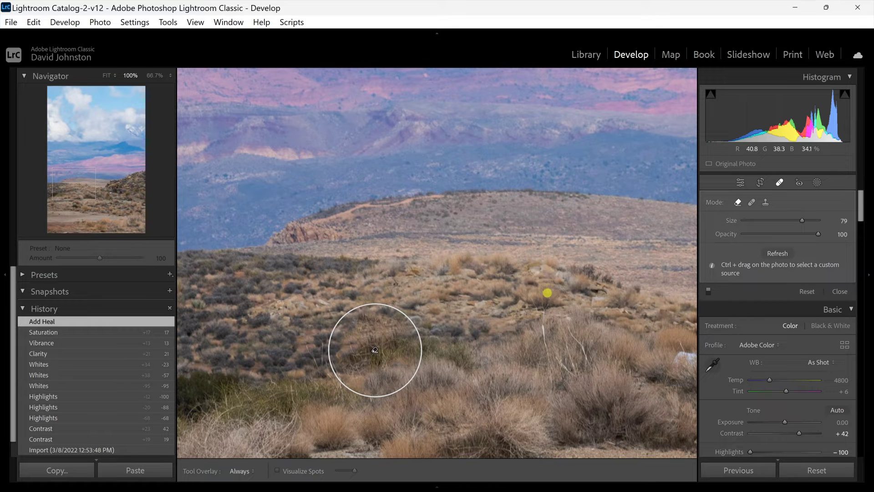
Move the view to the rocky outcrop and heal away the litter in the scrub
{"action": "left_click", "coordinate": [109, 194]}
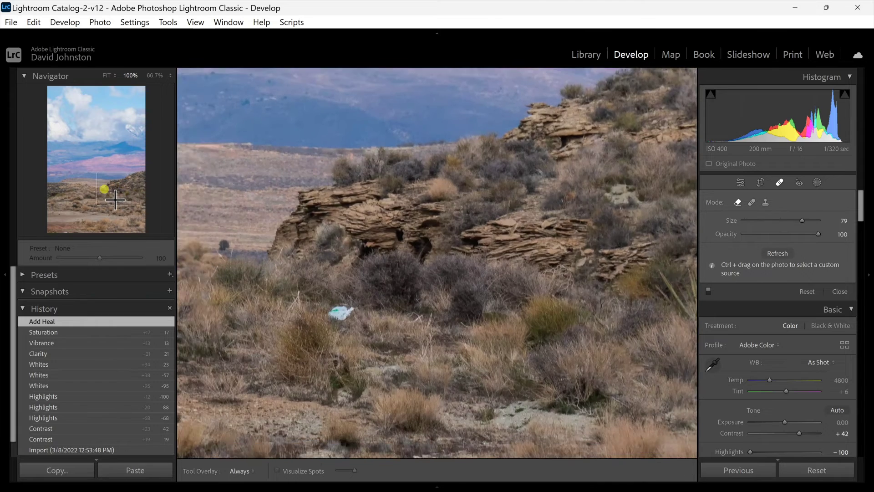
{"action": "left_click_drag", "start_coordinate": [115, 199], "coordinate": [113, 199]}
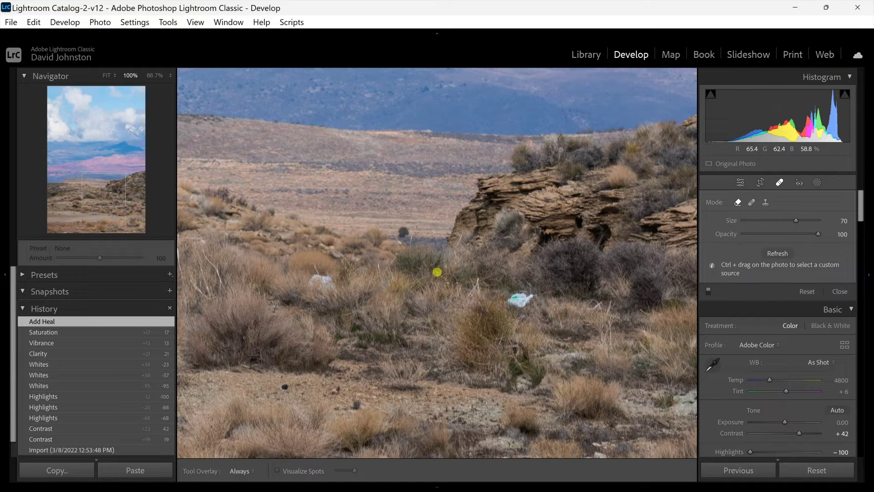
{"action": "left_click", "coordinate": [521, 339]}
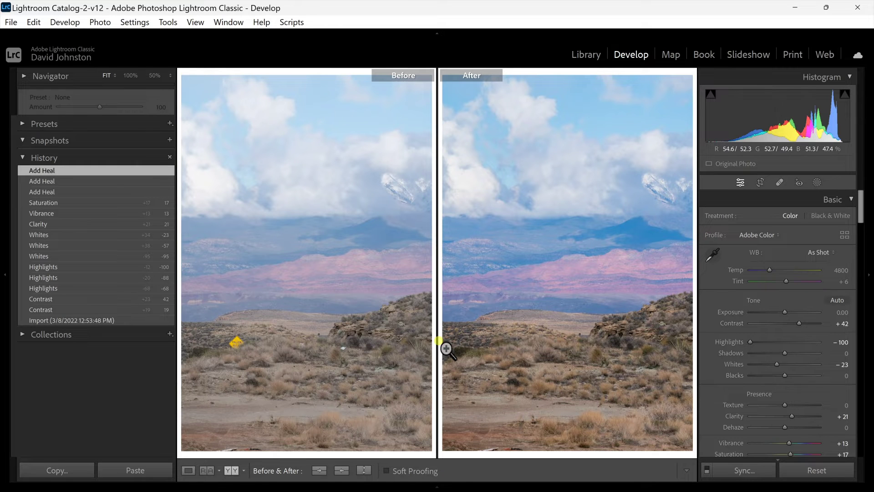
Zoom into the Before/After comparison and pan from the sign to the rocks
{"action": "left_click", "coordinate": [230, 366]}
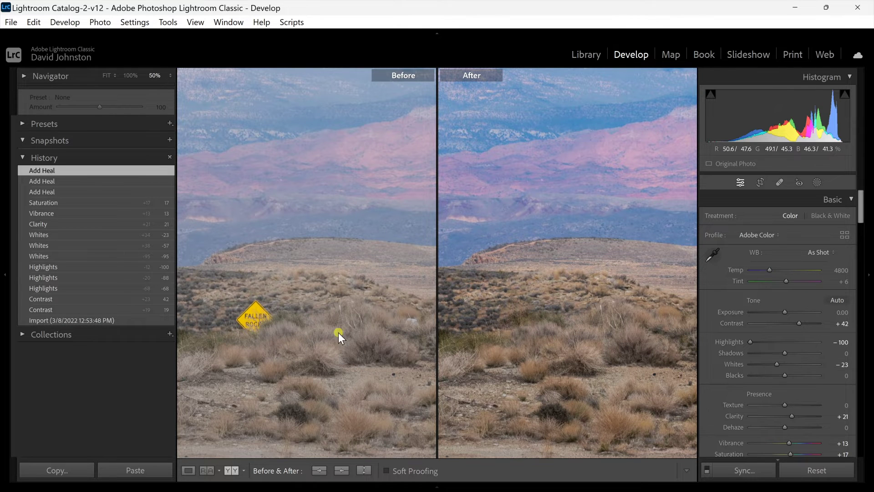
{"action": "left_click_drag", "start_coordinate": [386, 366], "coordinate": [217, 357]}
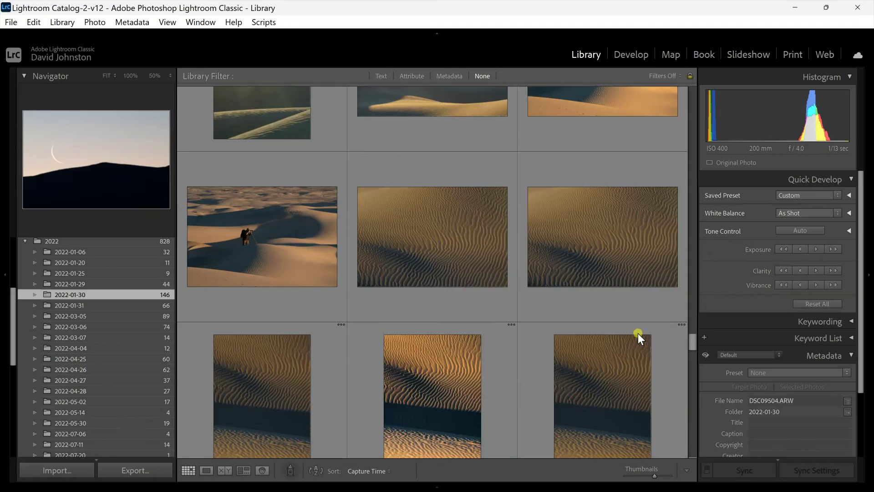
Open the dune photo with the tripod photographer in the Develop module
{"action": "scroll", "coordinate": [628, 331], "scroll_direction": "down", "scroll_amount": 2}
{"action": "double_click", "coordinate": [288, 250]}
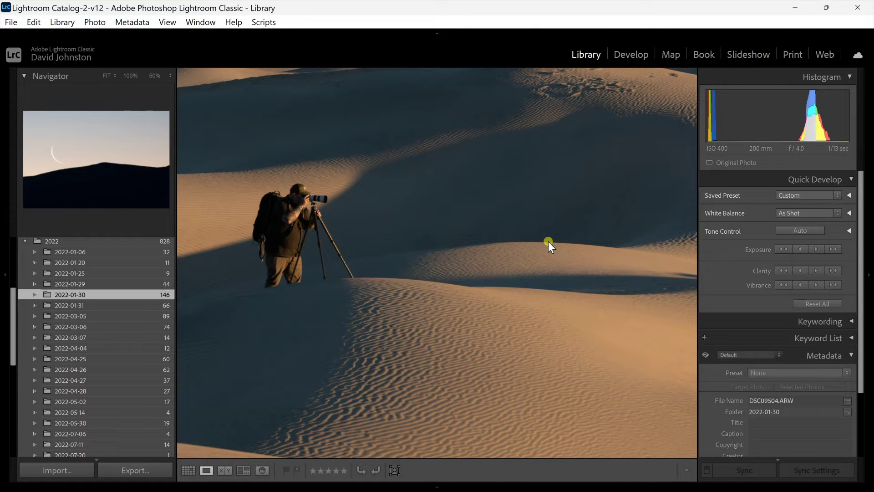
{"action": "left_click", "coordinate": [548, 241]}
{"action": "left_click", "coordinate": [547, 239]}
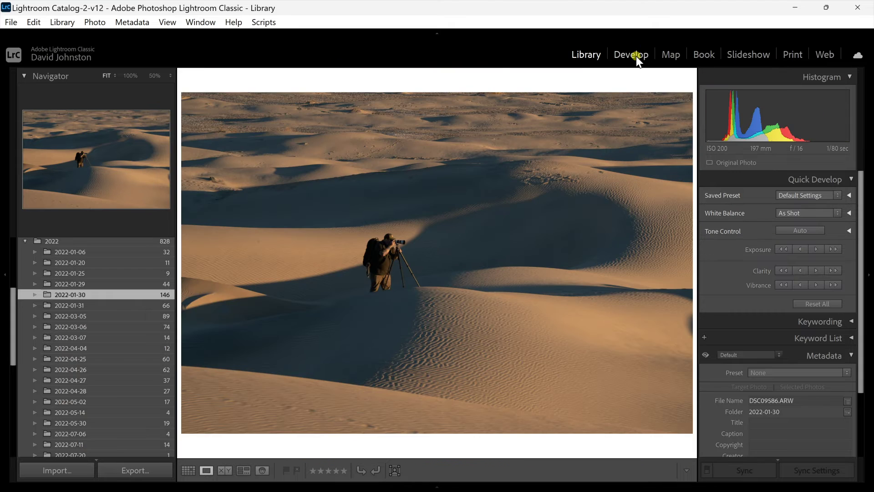
{"action": "left_click", "coordinate": [636, 55]}
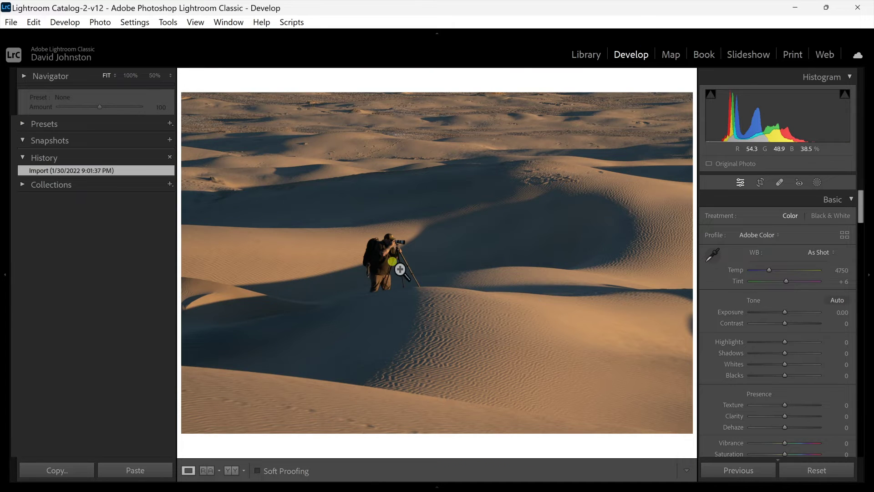
Turn on the healing brush and set its size to 87
{"action": "left_click", "coordinate": [779, 182]}
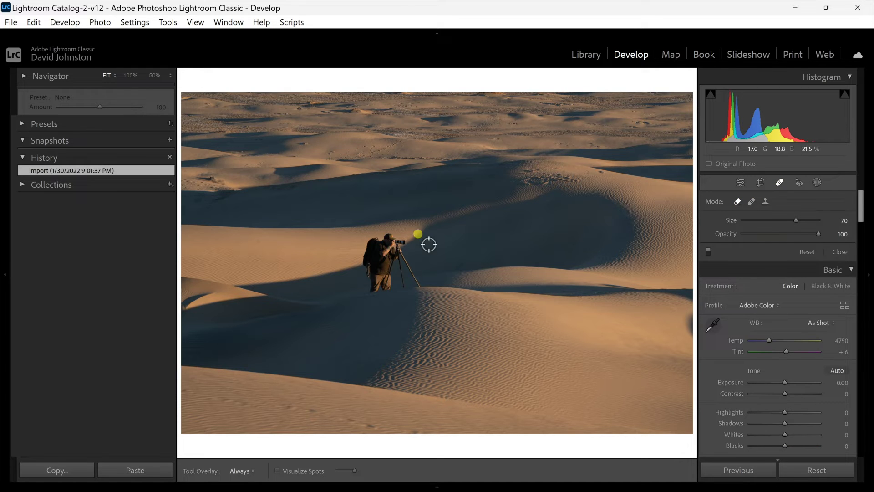
{"action": "left_click_drag", "start_coordinate": [801, 218], "coordinate": [807, 217]}
{"action": "left_click_drag", "start_coordinate": [808, 220], "coordinate": [810, 220]}
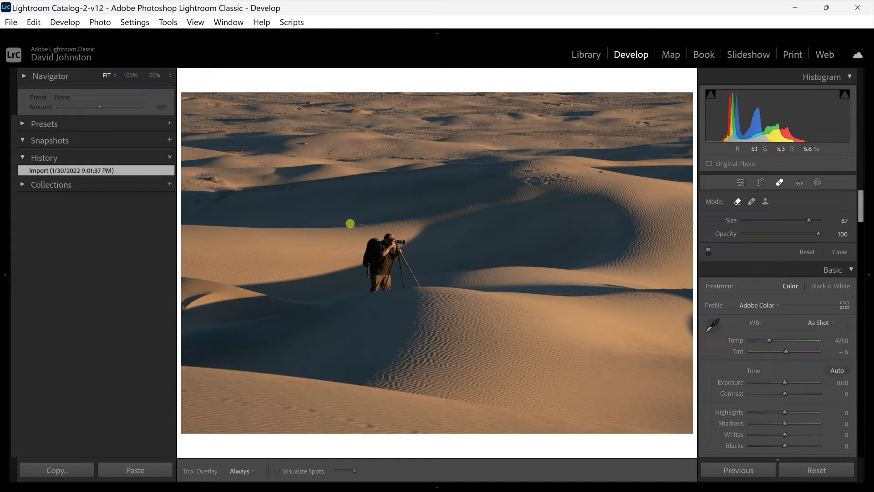
Content-aware remove the photographer and tripod from the dune, then view at 100%
{"action": "left_click", "coordinate": [350, 223]}
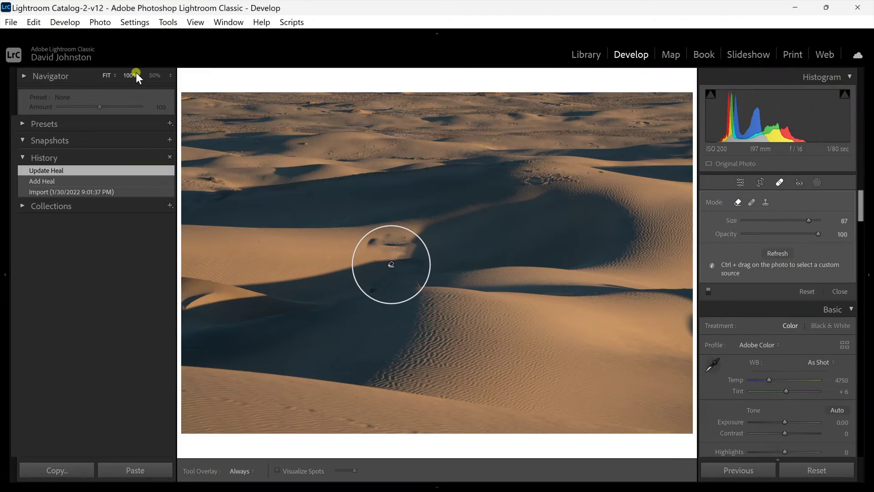
{"action": "left_click", "coordinate": [135, 74]}
Pan to the healed dune area and switch the healing brush to Clone mode
{"action": "key", "text": "q"}
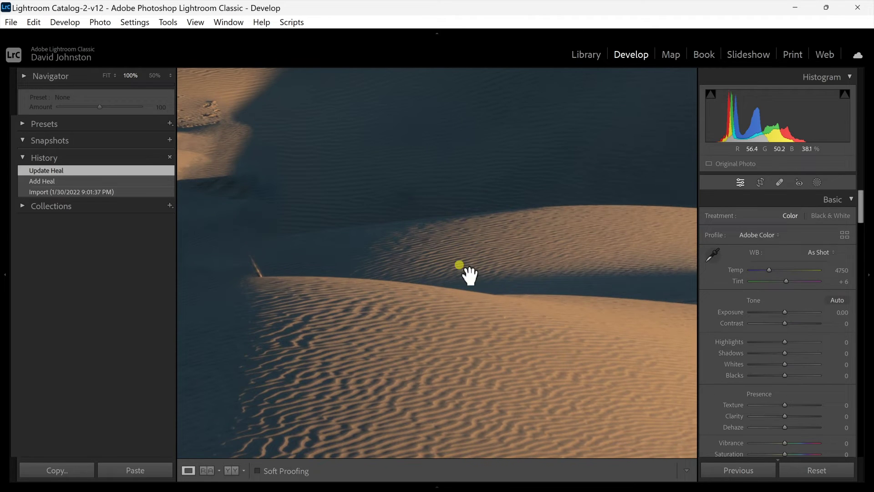
{"action": "left_click_drag", "start_coordinate": [468, 273], "coordinate": [622, 296]}
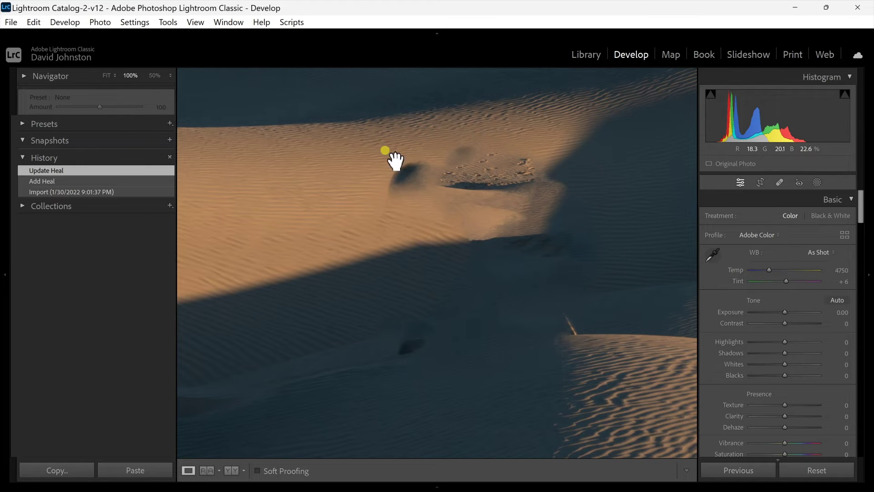
{"action": "left_click", "coordinate": [779, 182]}
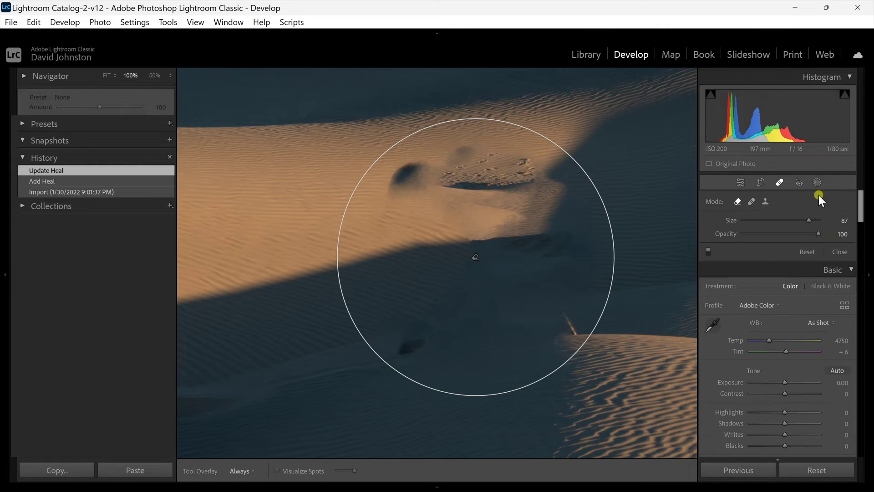
{"action": "left_click", "coordinate": [765, 202]}
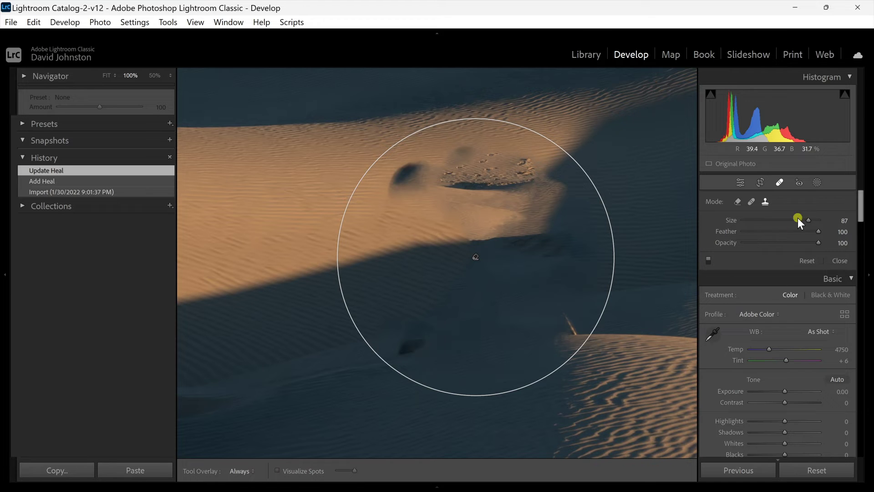
At brush size 70, clone over the dune-edge mark and two dark shadow spots
{"action": "left_click_drag", "start_coordinate": [792, 218], "coordinate": [795, 219]}
{"action": "mouse_move", "coordinate": [580, 360]}
{"action": "left_mouse_down"}
{"action": "mouse_move", "coordinate": [595, 362]}
{"action": "mouse_move", "coordinate": [576, 326]}
{"action": "left_mouse_up"}
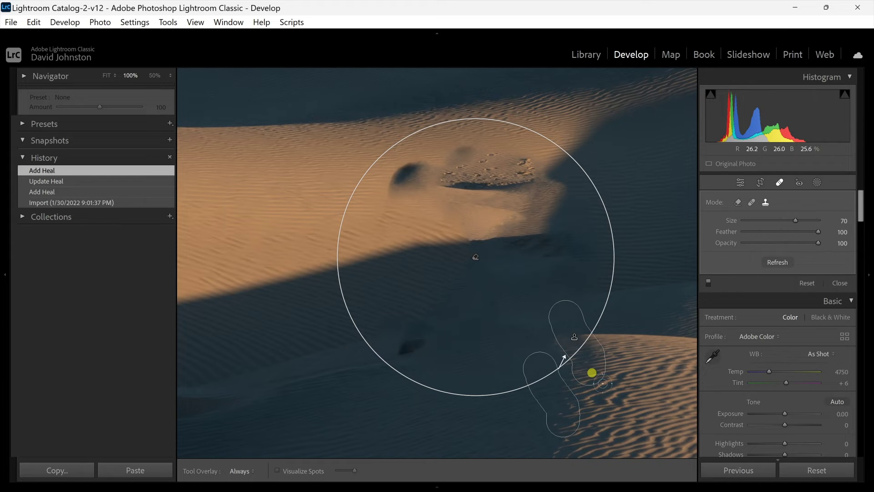
{"action": "mouse_move", "coordinate": [359, 374]}
{"action": "left_mouse_down"}
{"action": "mouse_move", "coordinate": [394, 384]}
{"action": "mouse_move", "coordinate": [430, 341]}
{"action": "left_mouse_up"}
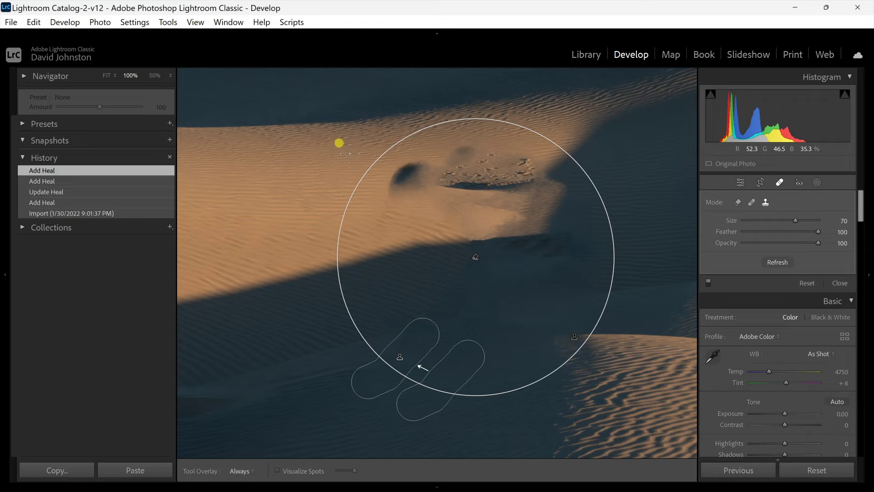
{"action": "mouse_move", "coordinate": [424, 184]}
{"action": "left_mouse_down"}
{"action": "mouse_move", "coordinate": [416, 179]}
{"action": "mouse_move", "coordinate": [413, 198]}
{"action": "left_mouse_up"}
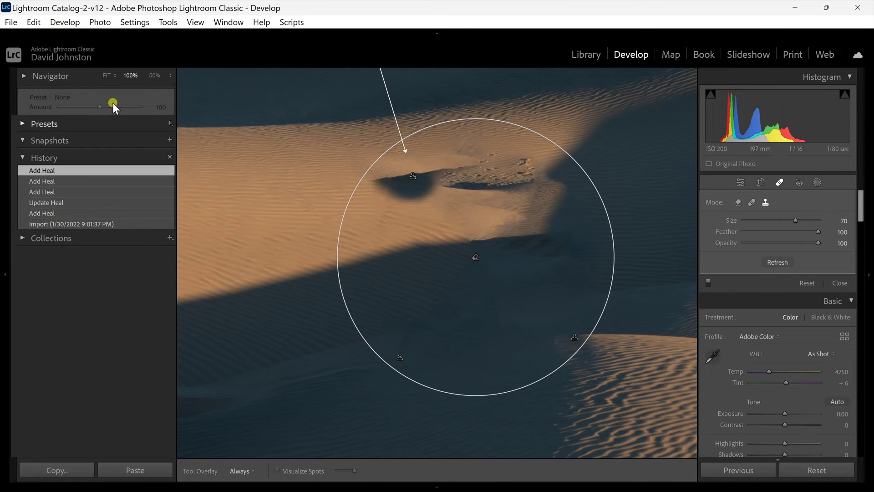
Pan to the lower dunes and move a heal spot's source to clean sand beside it
{"action": "left_click", "coordinate": [24, 76]}
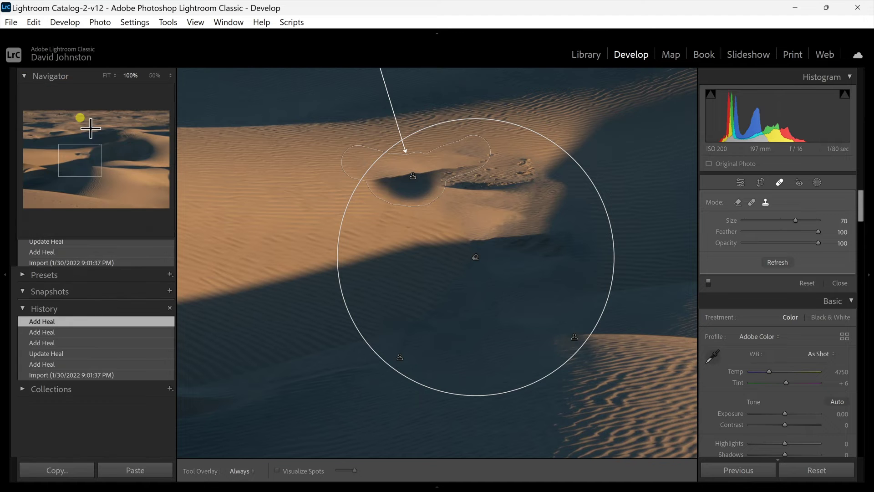
{"action": "left_click", "coordinate": [77, 138]}
{"action": "left_click_drag", "start_coordinate": [85, 152], "coordinate": [85, 153]}
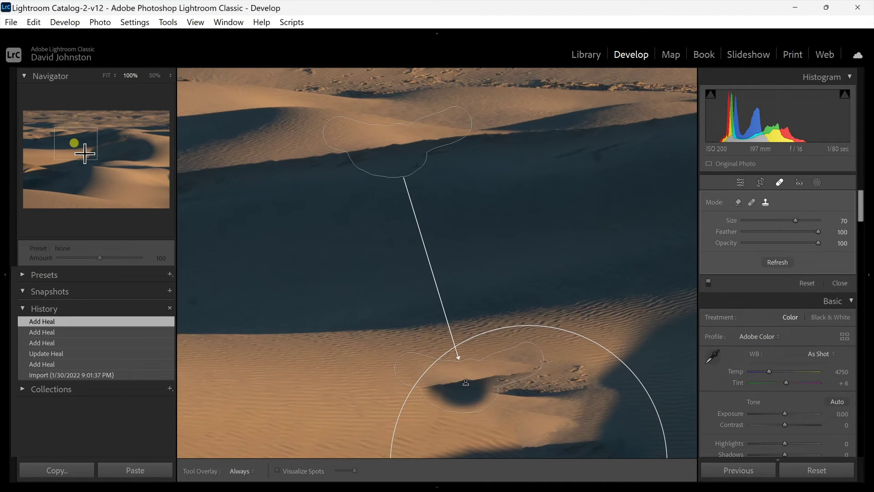
{"action": "mouse_move", "coordinate": [390, 156]}
{"action": "left_mouse_down"}
{"action": "mouse_move", "coordinate": [365, 306]}
{"action": "mouse_move", "coordinate": [315, 420]}
{"action": "left_mouse_up"}
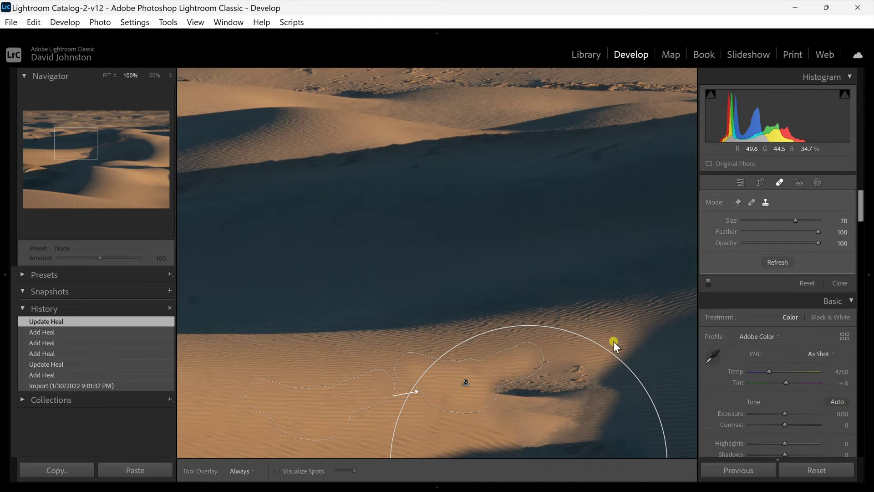
Paint a heal stroke along the lit dune edge and move its source next to it
{"action": "mouse_move", "coordinate": [578, 377]}
{"action": "left_mouse_down"}
{"action": "mouse_move", "coordinate": [533, 384]}
{"action": "mouse_move", "coordinate": [533, 394]}
{"action": "mouse_move", "coordinate": [596, 371]}
{"action": "left_mouse_up"}
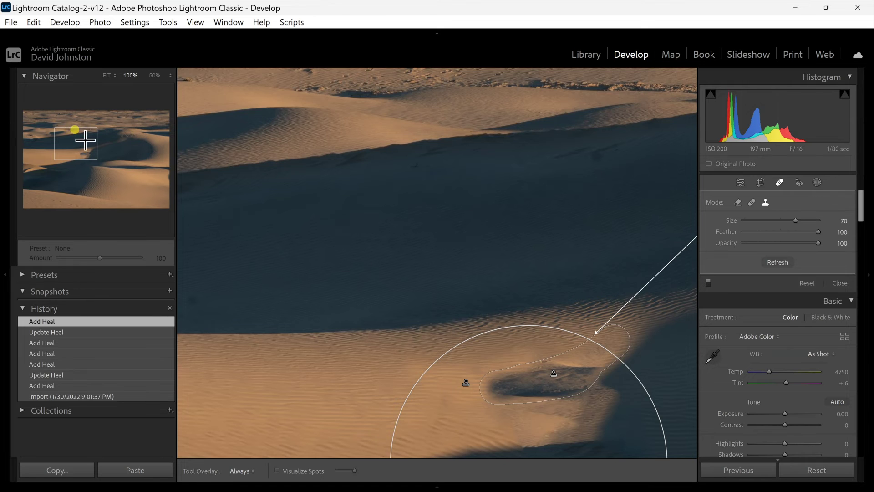
{"action": "left_click_drag", "start_coordinate": [88, 147], "coordinate": [102, 142]}
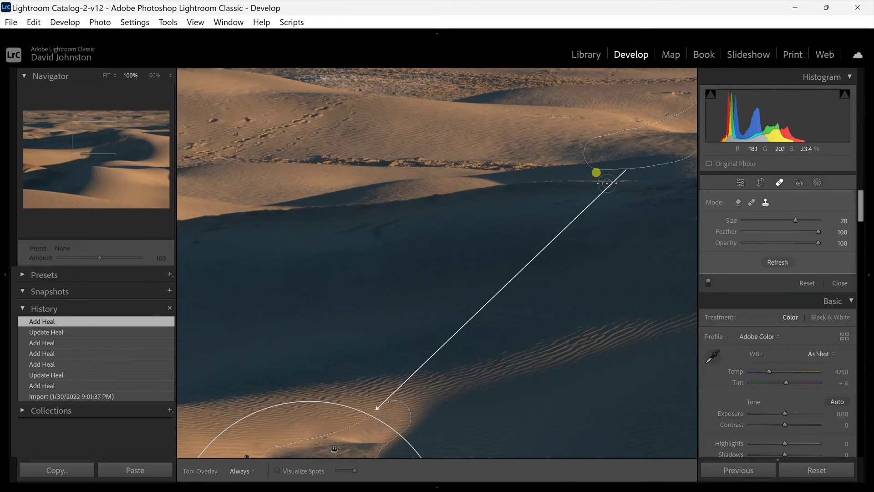
{"action": "left_click_drag", "start_coordinate": [298, 433], "coordinate": [245, 443]}
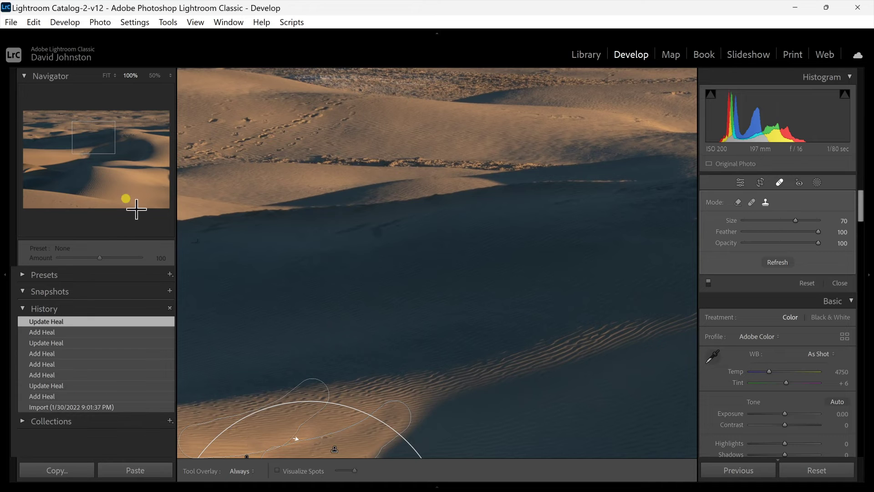
Fit the photo in the Navigator, close Spot Removal, and switch to the Library module
{"action": "left_click", "coordinate": [108, 75]}
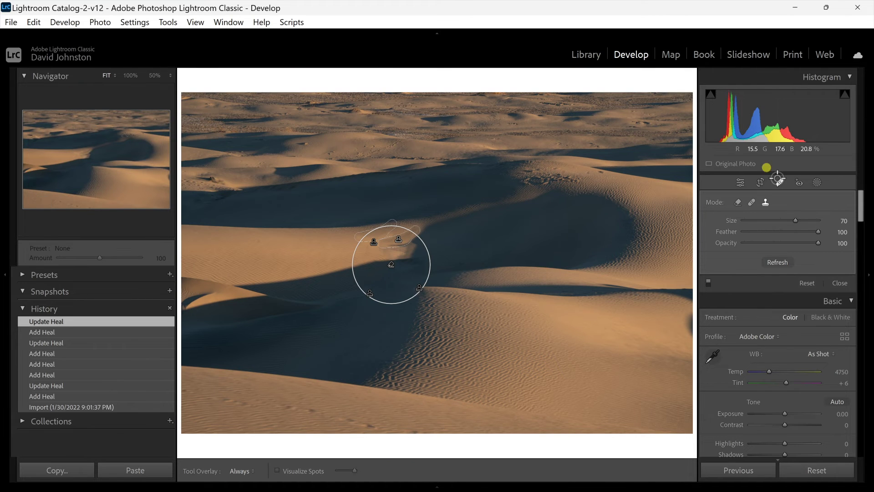
{"action": "left_click", "coordinate": [742, 183]}
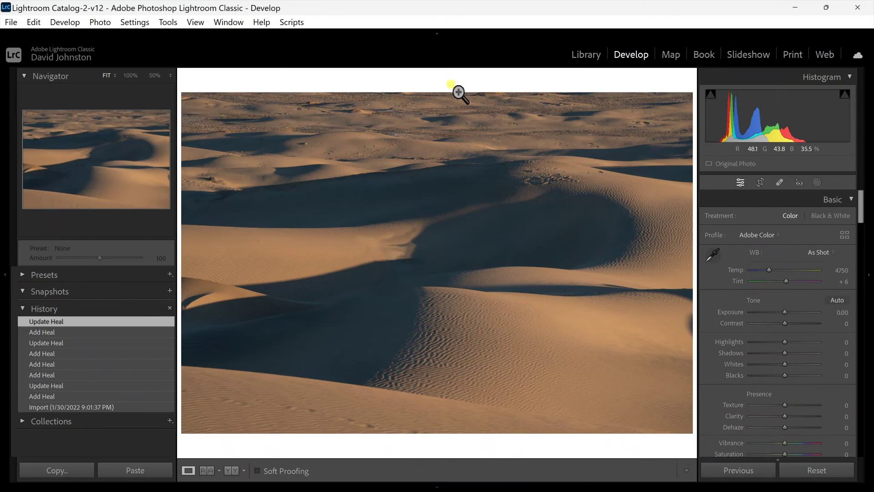
{"action": "left_click", "coordinate": [587, 54]}
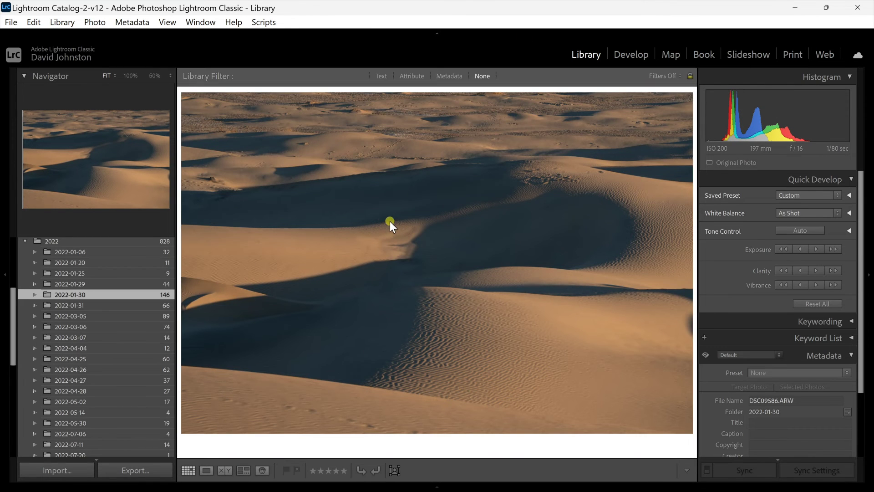
Open DSC09567.ARW from the Grid in Develop and zoom to 100% on the ridge figure
{"action": "key", "text": "g"}
{"action": "scroll", "coordinate": [386, 226], "scroll_direction": "up", "scroll_amount": 10}
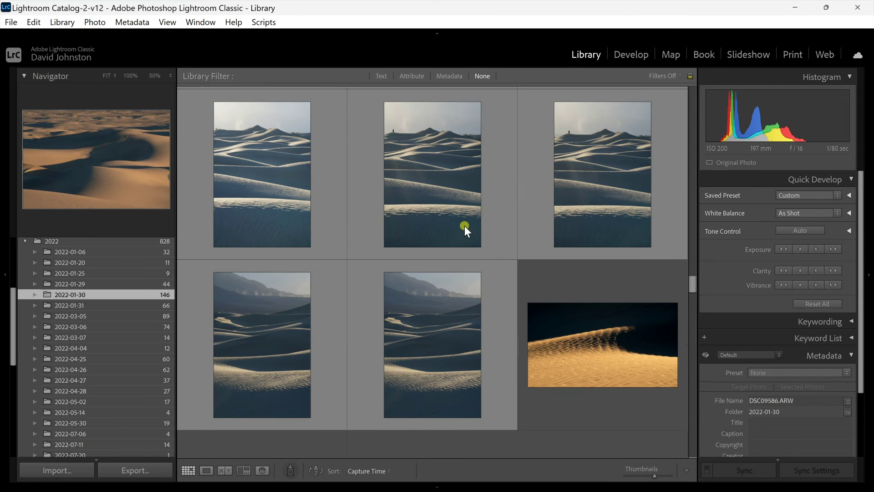
{"action": "left_click", "coordinate": [464, 226]}
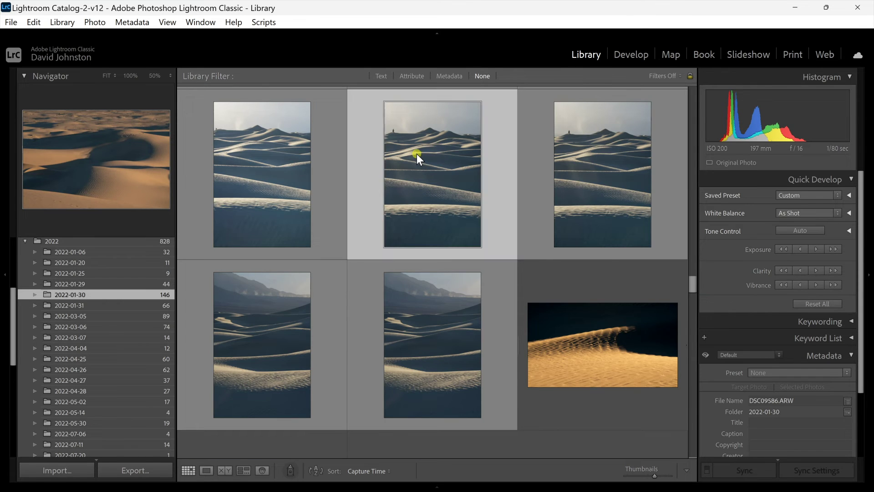
{"action": "double_click", "coordinate": [416, 154]}
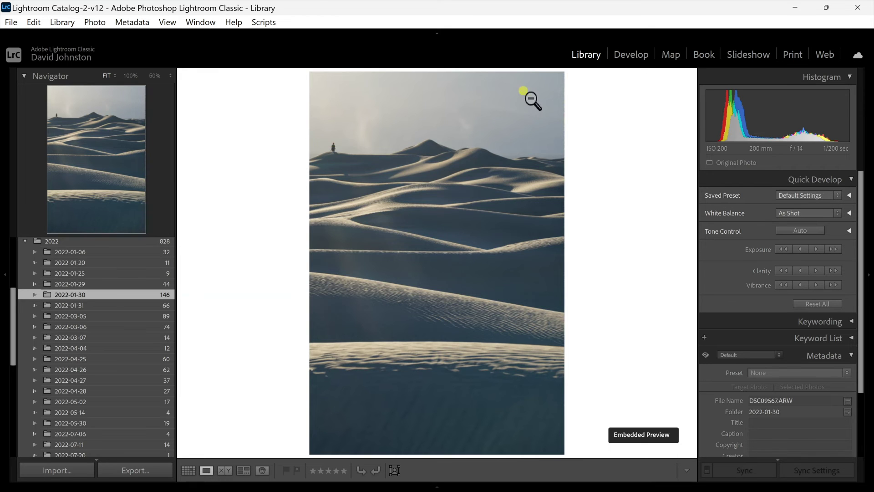
{"action": "left_click", "coordinate": [631, 54]}
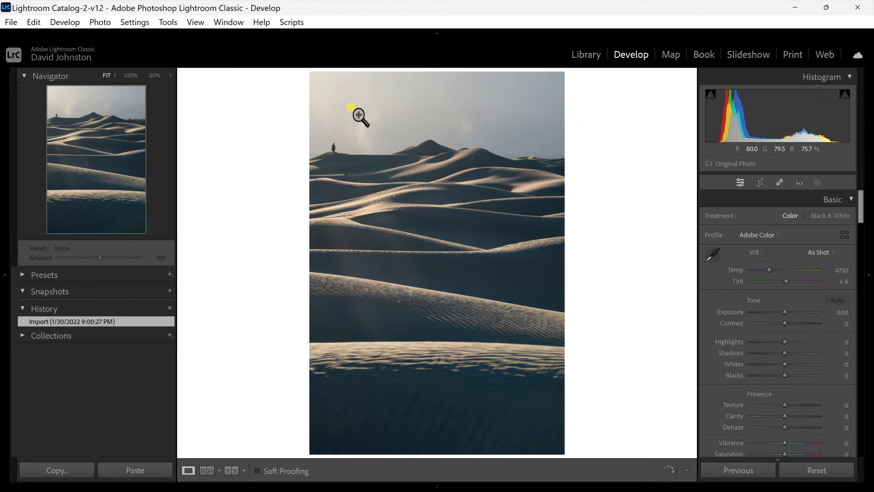
{"action": "left_click", "coordinate": [324, 141]}
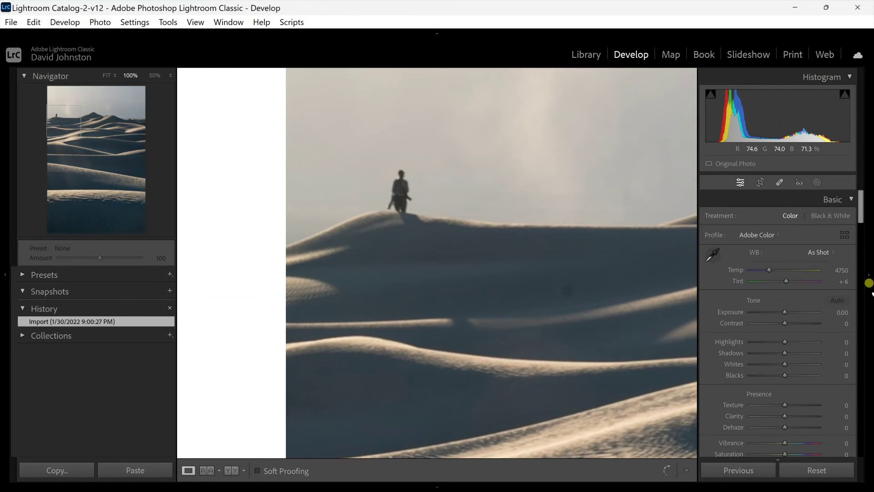
Erase the ridge figure with a Content-Aware Remove stroke and refresh its fill once
{"action": "left_click", "coordinate": [779, 183]}
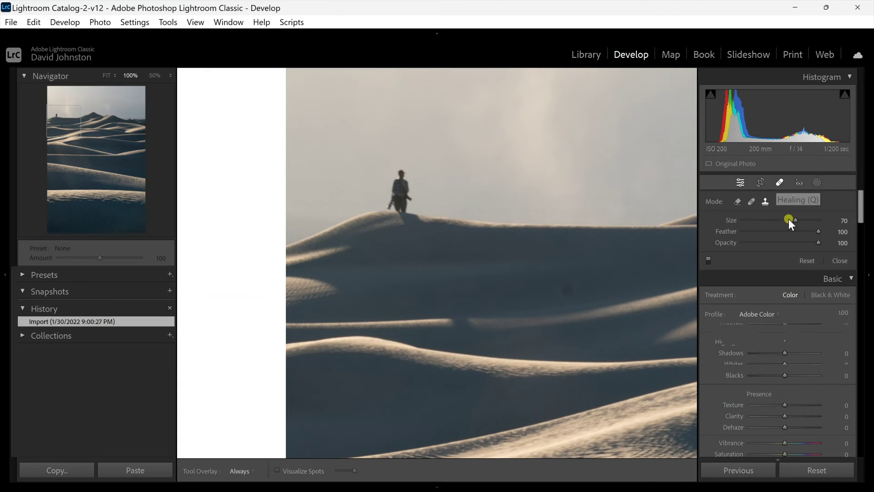
{"action": "left_click", "coordinate": [753, 203]}
{"action": "left_click", "coordinate": [736, 202]}
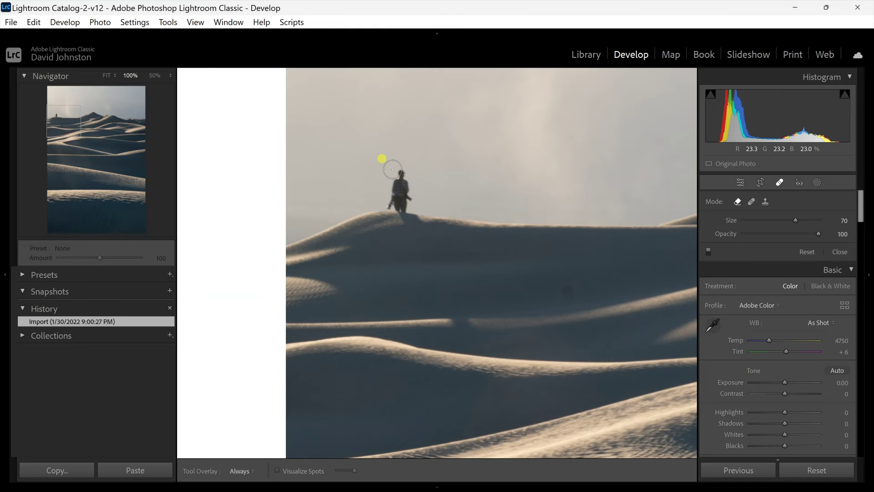
{"action": "left_click_drag", "start_coordinate": [403, 183], "coordinate": [405, 203]}
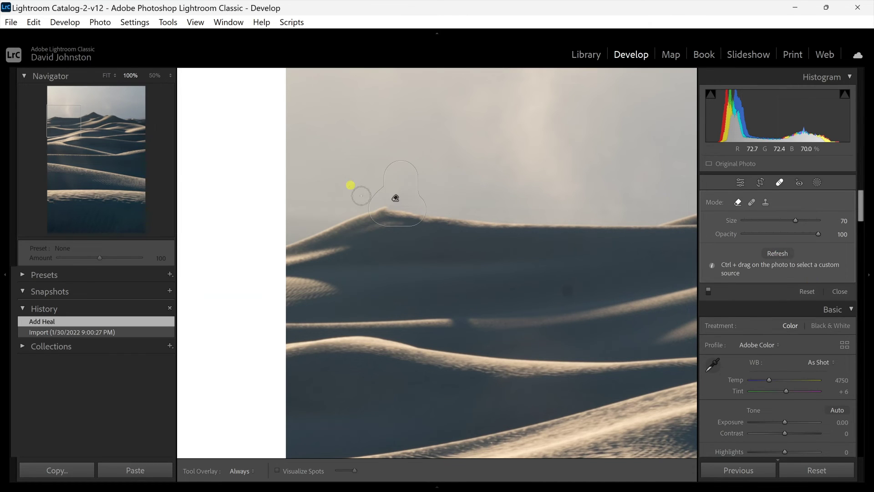
{"action": "left_click", "coordinate": [779, 254]}
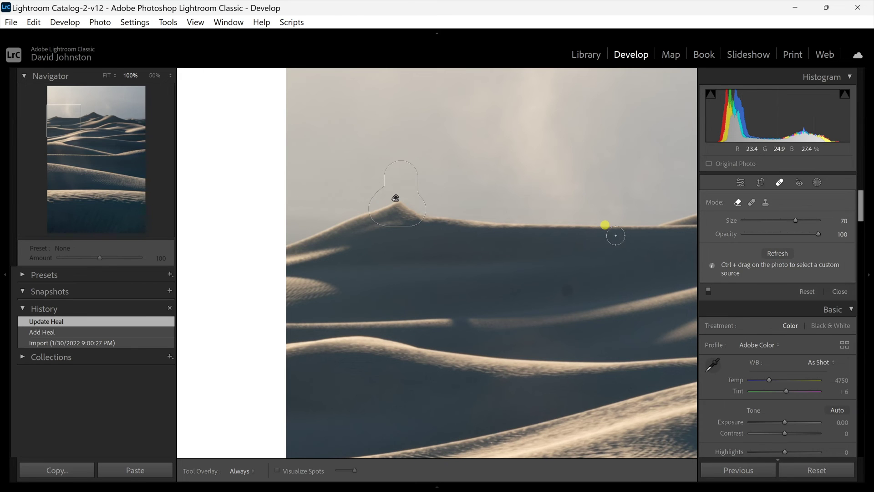
Refresh the removal again and Ctrl+drag a custom source rectangle on the ridge
{"action": "left_click", "coordinate": [784, 239]}
{"action": "left_click_drag", "start_coordinate": [498, 246], "coordinate": [490, 240]}
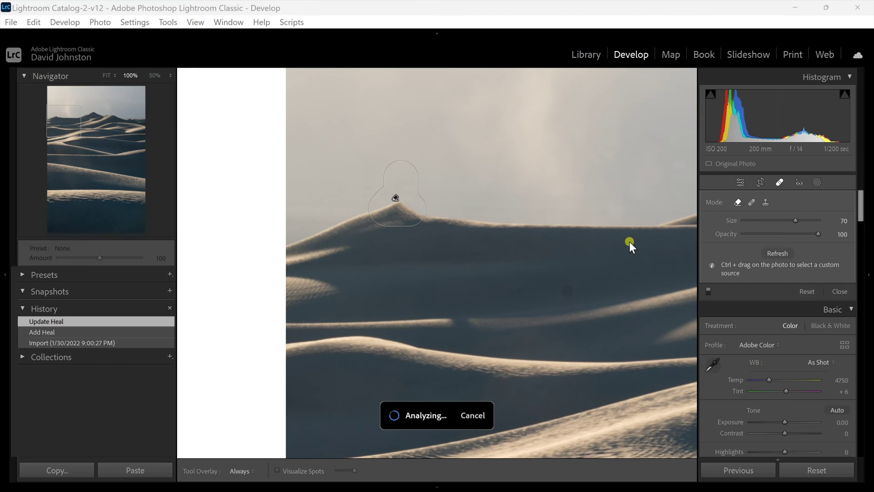